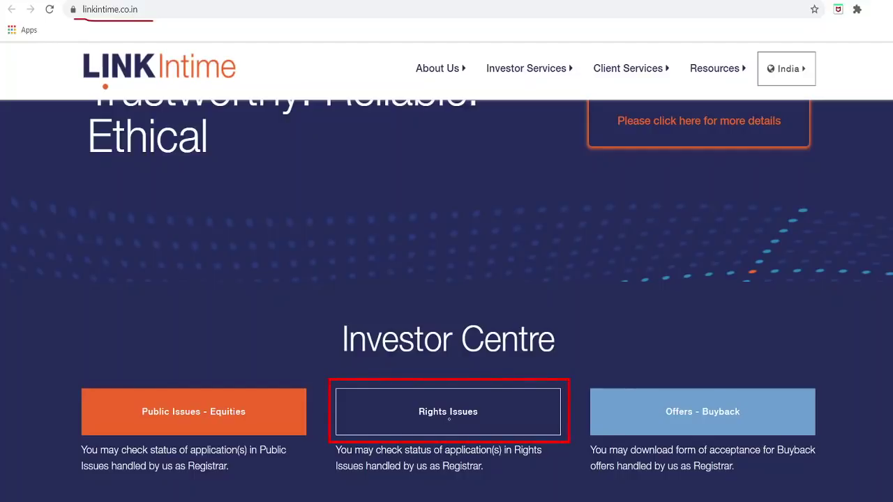
pyautogui.click(448, 419)
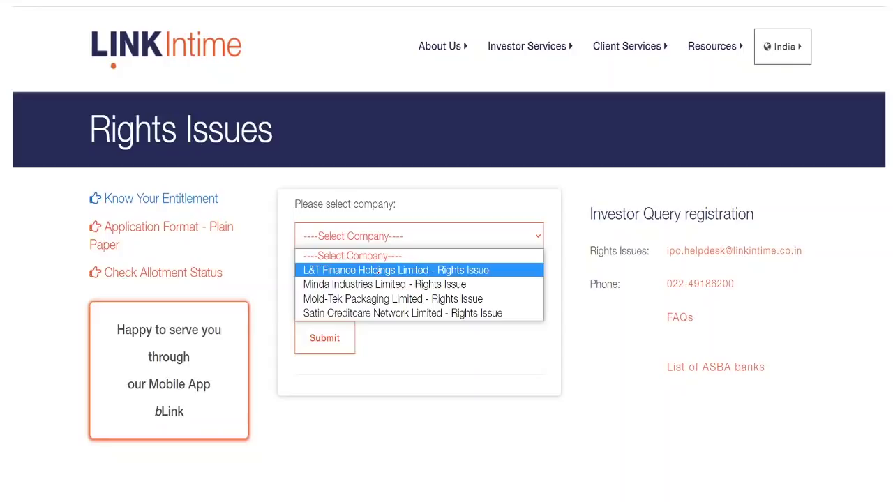
pyautogui.click(477, 270)
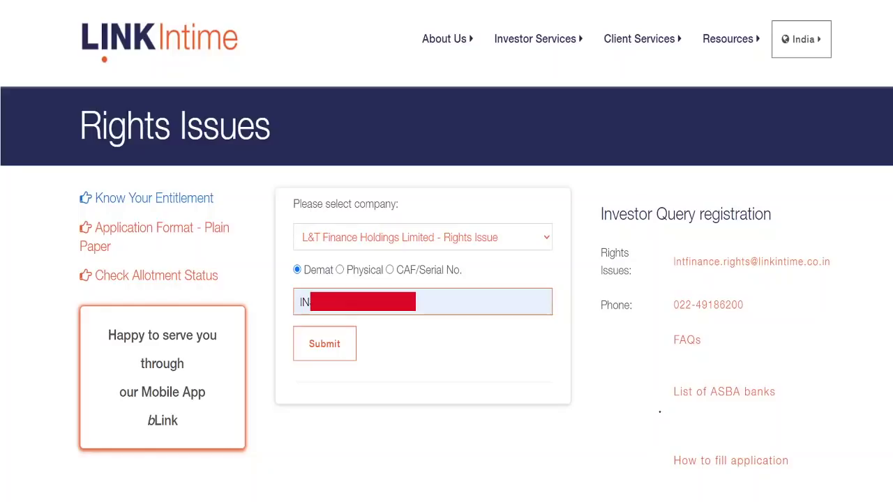
pyautogui.moveTo(659, 411)
pyautogui.mouseDown()
pyautogui.moveTo(811, 403)
pyautogui.moveTo(671, 370)
pyautogui.moveTo(705, 414)
pyautogui.mouseUp()
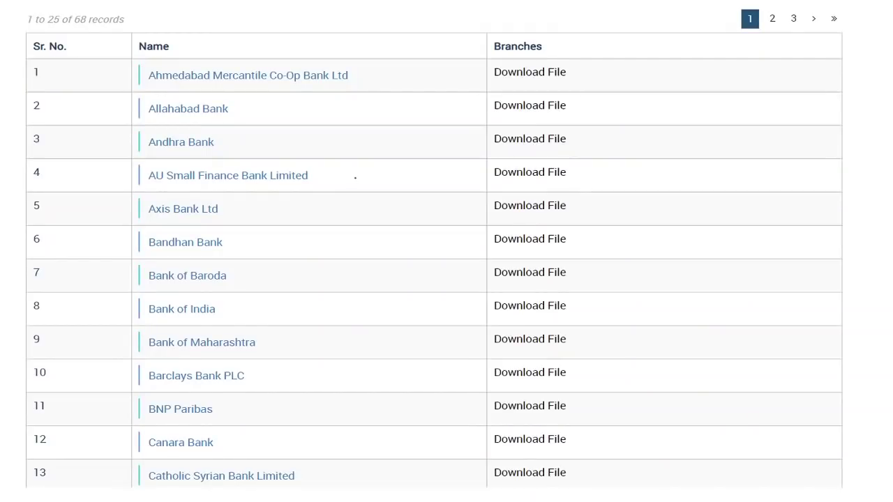
pyautogui.moveTo(62, 30); pyautogui.dragTo(136, 30)
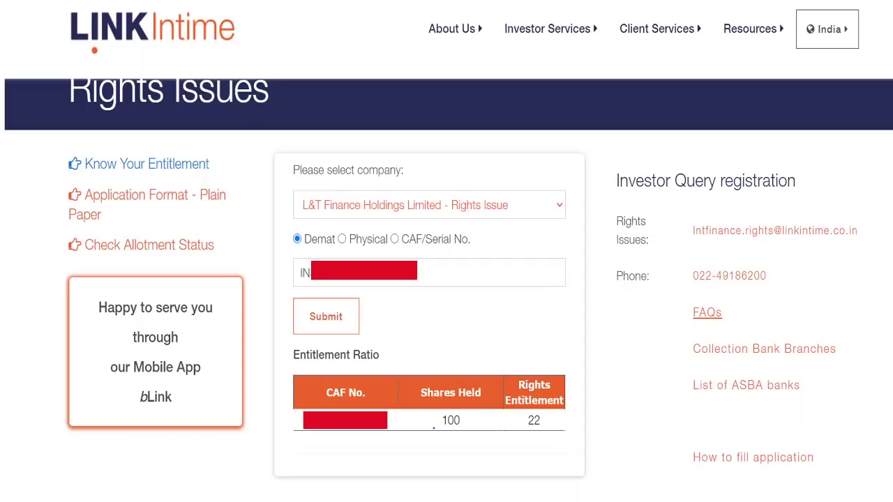
pyautogui.moveTo(434, 427); pyautogui.dragTo(552, 429)
pyautogui.moveTo(69, 227); pyautogui.dragTo(217, 220)
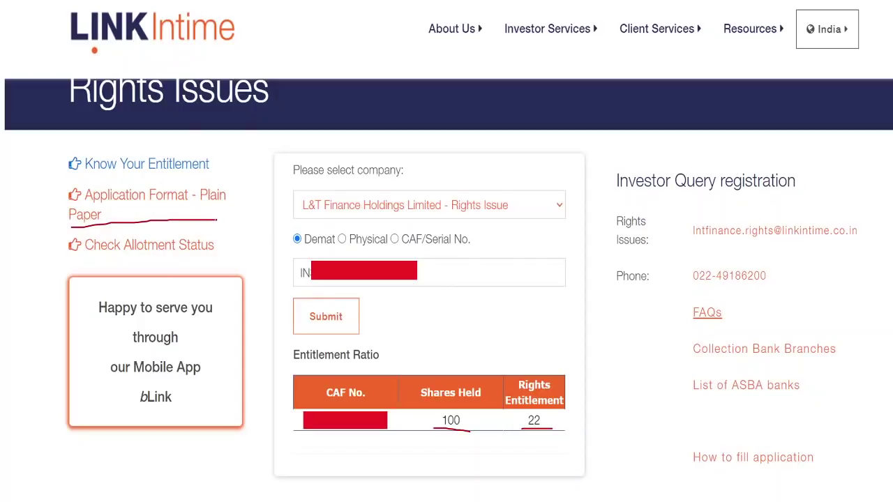
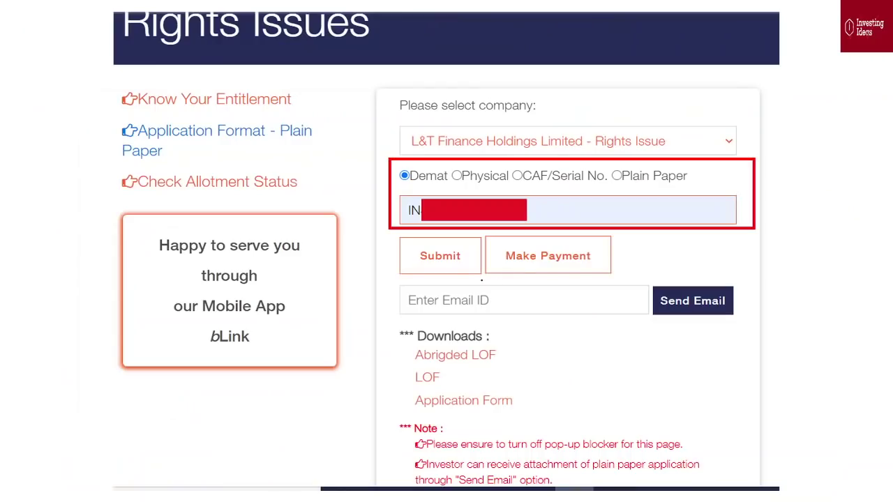
pyautogui.moveTo(481, 279)
pyautogui.mouseDown()
pyautogui.moveTo(586, 281)
pyautogui.moveTo(632, 232)
pyautogui.moveTo(479, 233)
pyautogui.moveTo(496, 278)
pyautogui.moveTo(530, 279)
pyautogui.mouseUp()
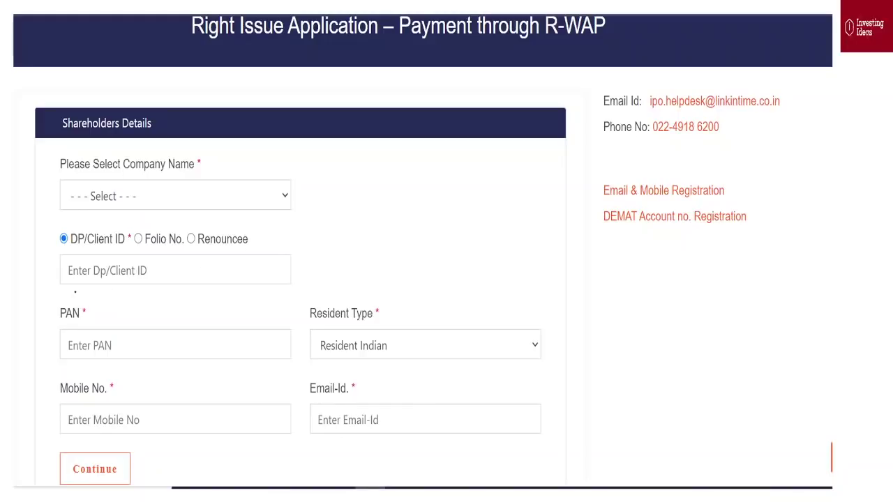
pyautogui.moveTo(75, 292); pyautogui.dragTo(127, 292)
pyautogui.moveTo(55, 361); pyautogui.dragTo(197, 363)
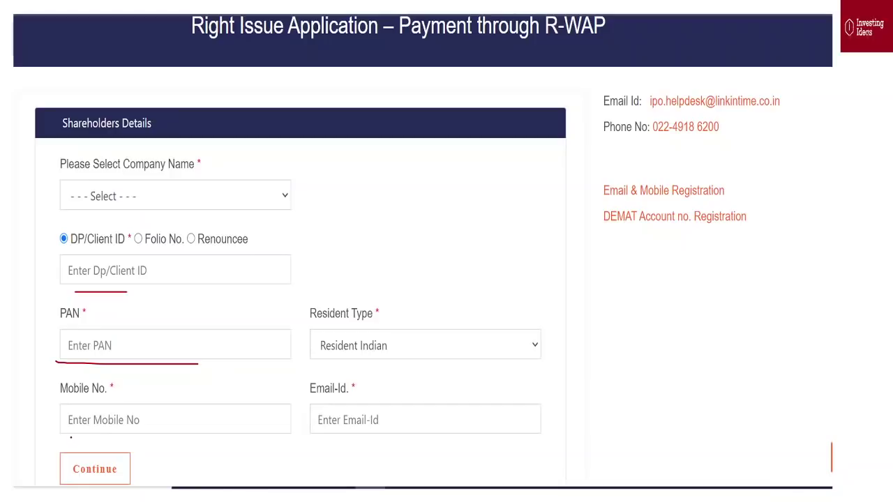
pyautogui.moveTo(70, 439); pyautogui.dragTo(148, 441)
pyautogui.moveTo(310, 442); pyautogui.dragTo(413, 444)
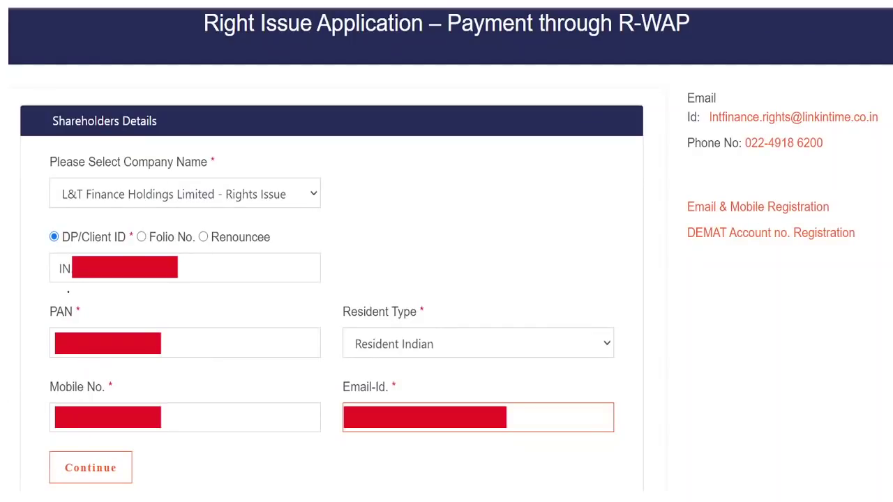
pyautogui.moveTo(68, 293); pyautogui.dragTo(189, 293)
pyautogui.moveTo(50, 364); pyautogui.dragTo(166, 364)
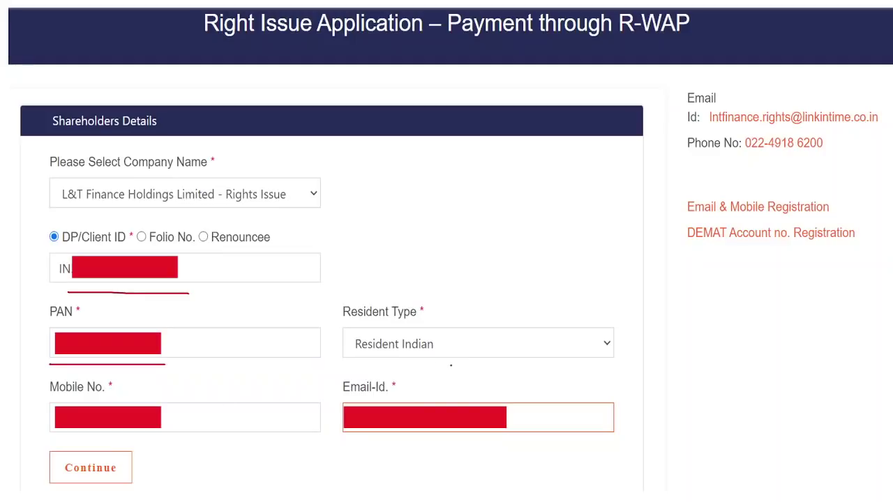
pyautogui.moveTo(63, 444); pyautogui.dragTo(183, 444)
pyautogui.moveTo(348, 444); pyautogui.dragTo(472, 445)
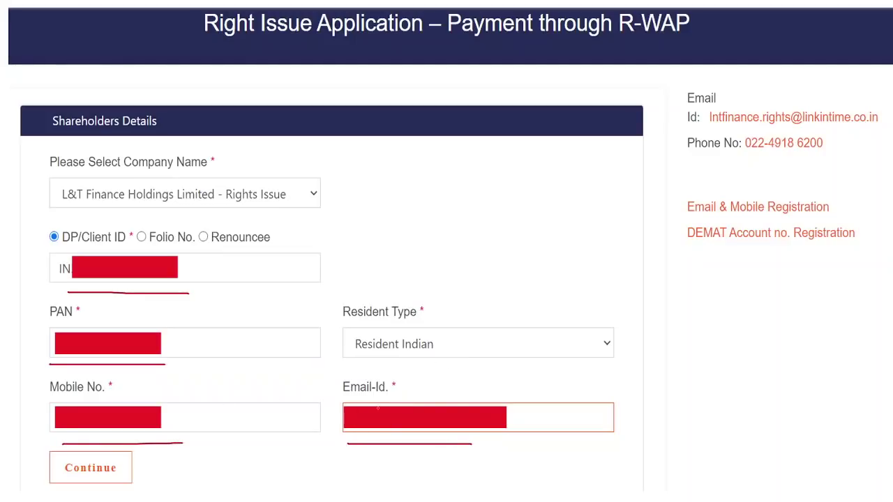
pyautogui.moveTo(397, 371)
pyautogui.mouseDown()
pyautogui.moveTo(388, 391)
pyautogui.moveTo(408, 376)
pyautogui.mouseUp()
pyautogui.moveTo(64, 250); pyautogui.dragTo(106, 249)
pyautogui.moveTo(156, 246); pyautogui.dragTo(289, 245)
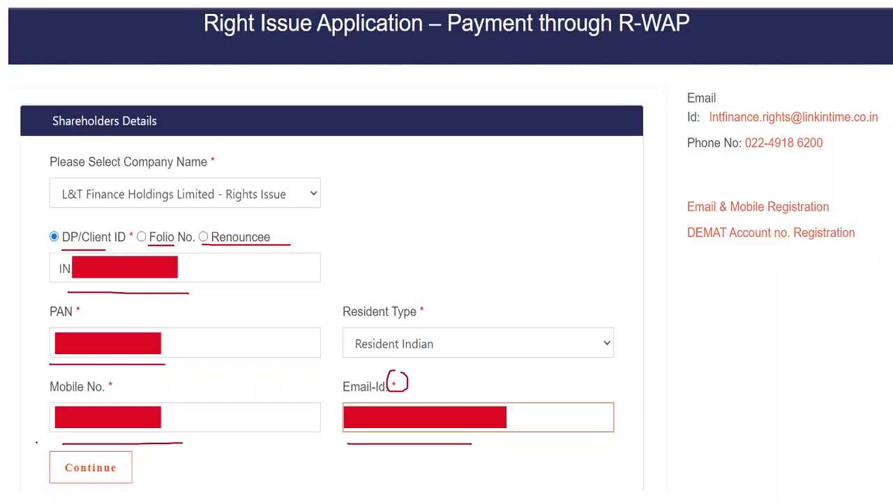
pyautogui.moveTo(36, 442)
pyautogui.mouseDown()
pyautogui.moveTo(139, 446)
pyautogui.moveTo(136, 484)
pyautogui.moveTo(112, 487)
pyautogui.mouseUp()
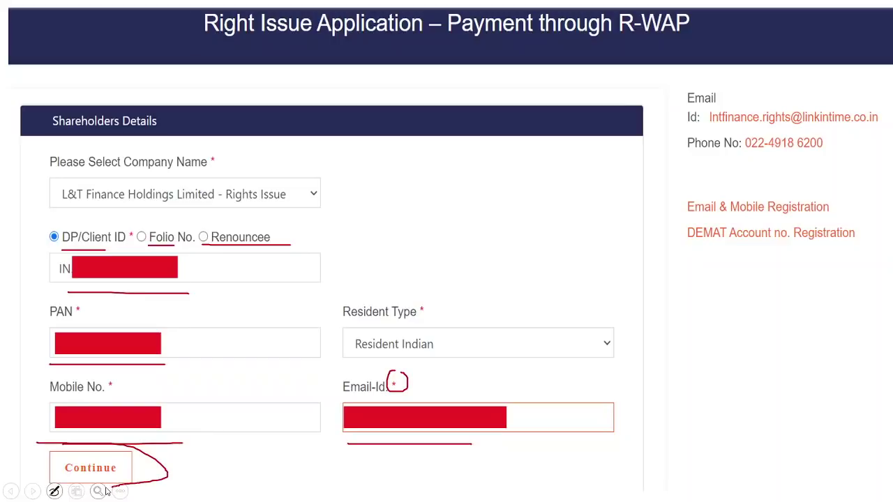
pyautogui.press('Right')
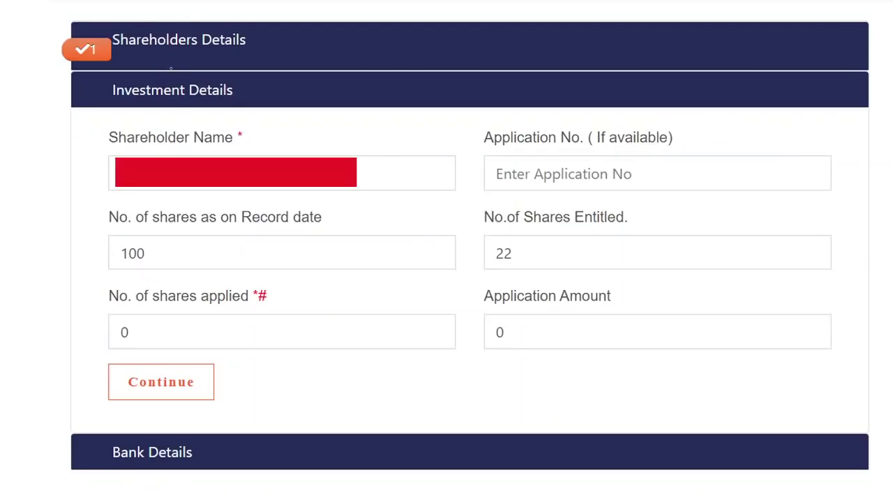
pyautogui.moveTo(105, 120)
pyautogui.mouseDown()
pyautogui.moveTo(185, 120)
pyautogui.moveTo(274, 83)
pyautogui.mouseUp()
pyautogui.moveTo(77, 99); pyautogui.dragTo(130, 110)
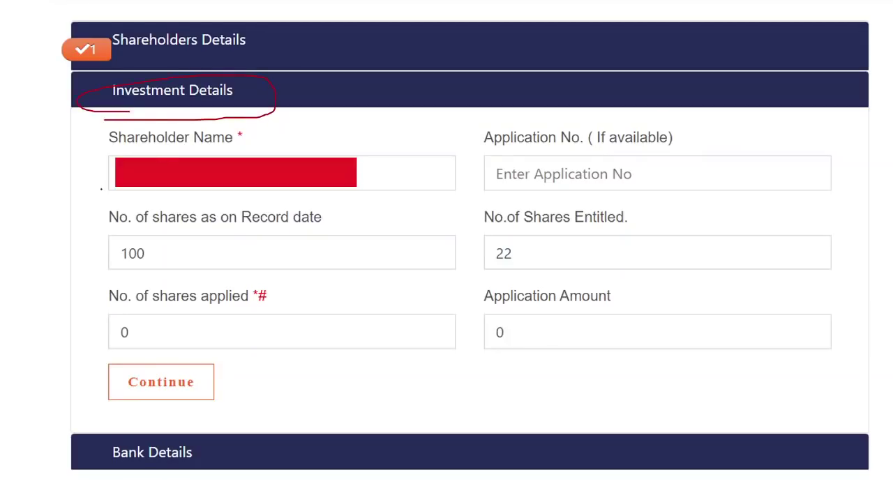
pyautogui.moveTo(119, 200); pyautogui.dragTo(378, 199)
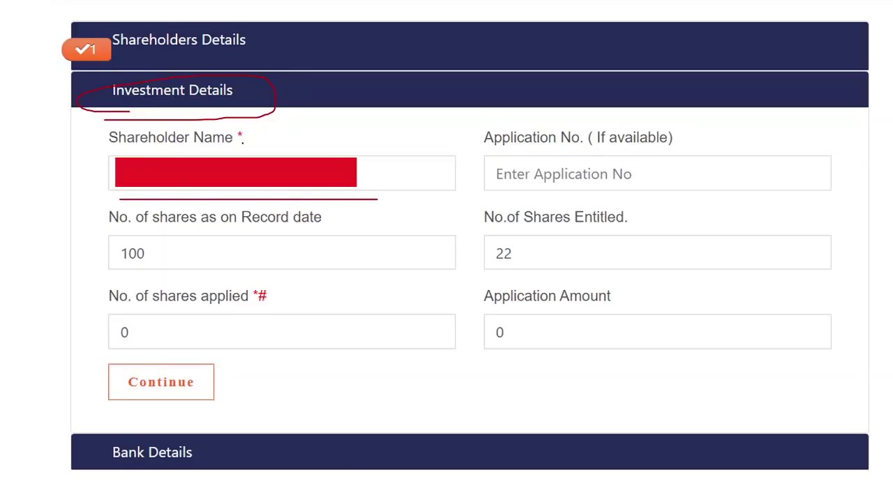
pyautogui.moveTo(244, 141)
pyautogui.mouseDown()
pyautogui.moveTo(247, 126)
pyautogui.moveTo(236, 127)
pyautogui.moveTo(251, 140)
pyautogui.mouseUp()
pyautogui.moveTo(503, 153); pyautogui.dragTo(610, 149)
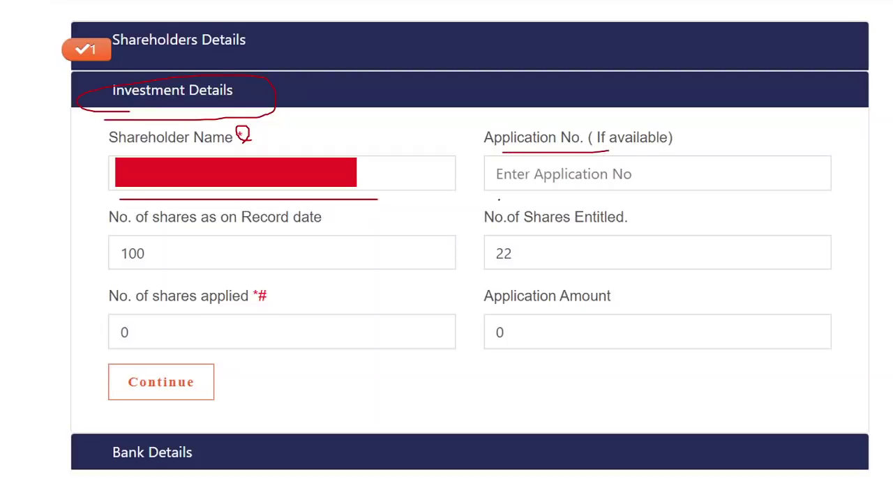
pyautogui.moveTo(499, 200); pyautogui.dragTo(589, 199)
pyautogui.moveTo(123, 277); pyautogui.dragTo(207, 278)
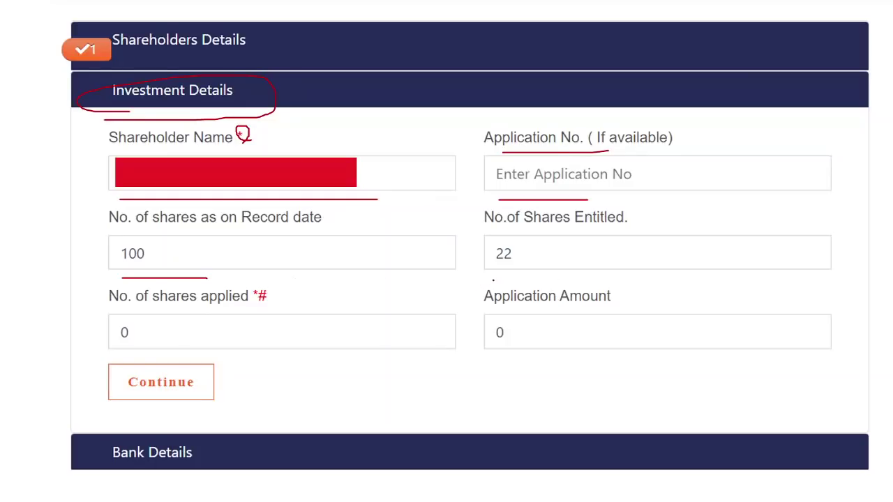
pyautogui.moveTo(494, 279); pyautogui.dragTo(573, 280)
pyautogui.moveTo(128, 317)
pyautogui.mouseDown()
pyautogui.moveTo(110, 319)
pyautogui.moveTo(119, 345)
pyautogui.moveTo(127, 318)
pyautogui.mouseUp()
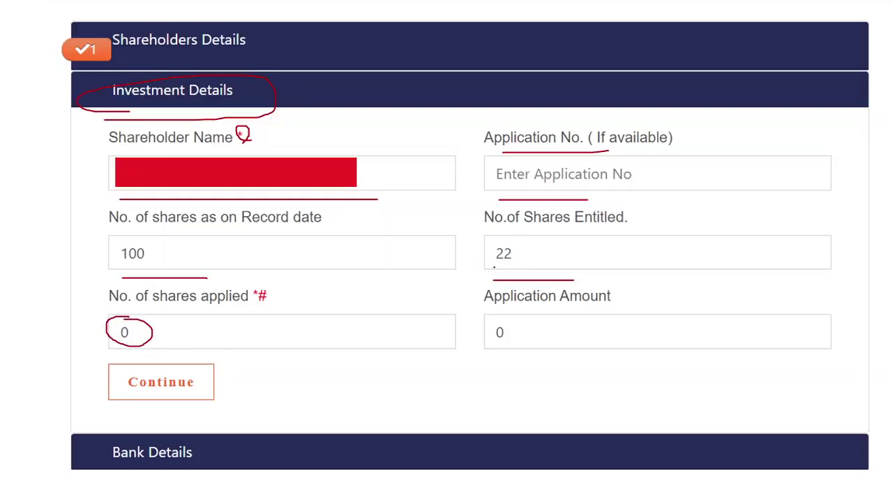
pyautogui.moveTo(494, 266); pyautogui.dragTo(529, 265)
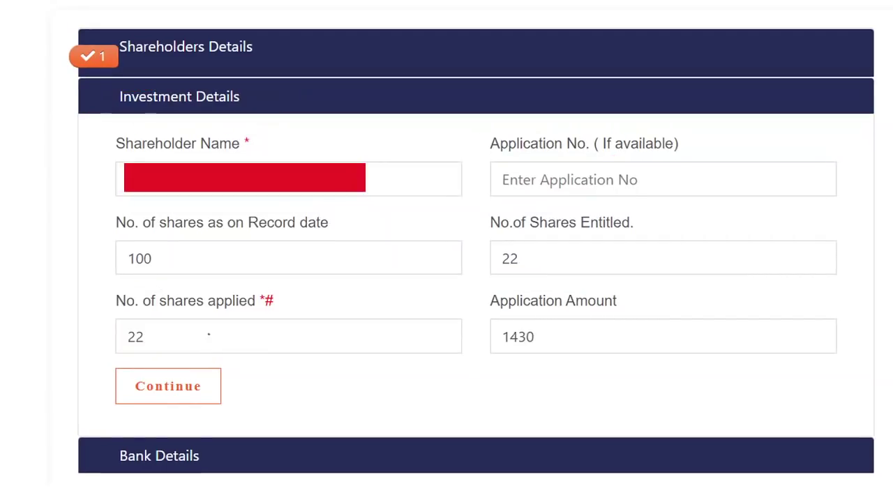
pyautogui.moveTo(120, 353)
pyautogui.mouseDown()
pyautogui.moveTo(166, 347)
pyautogui.moveTo(118, 323)
pyautogui.moveTo(124, 347)
pyautogui.moveTo(152, 352)
pyautogui.mouseUp()
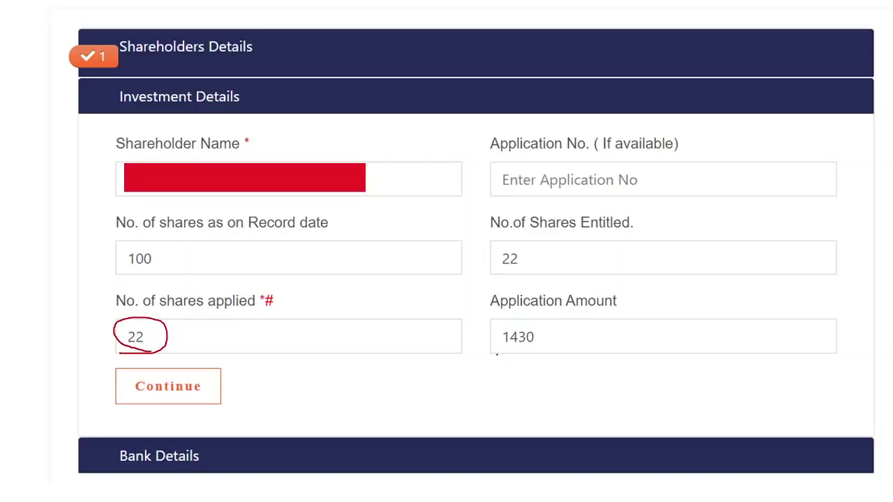
pyautogui.moveTo(498, 351)
pyautogui.mouseDown()
pyautogui.moveTo(525, 350)
pyautogui.moveTo(552, 326)
pyautogui.moveTo(496, 325)
pyautogui.moveTo(510, 351)
pyautogui.mouseUp()
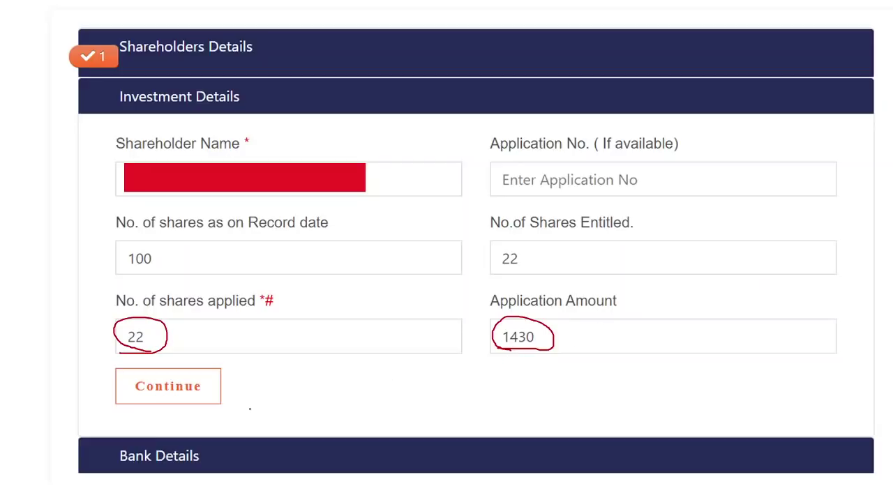
pyautogui.moveTo(107, 419)
pyautogui.mouseDown()
pyautogui.moveTo(258, 402)
pyautogui.moveTo(167, 354)
pyautogui.moveTo(109, 372)
pyautogui.moveTo(140, 413)
pyautogui.mouseUp()
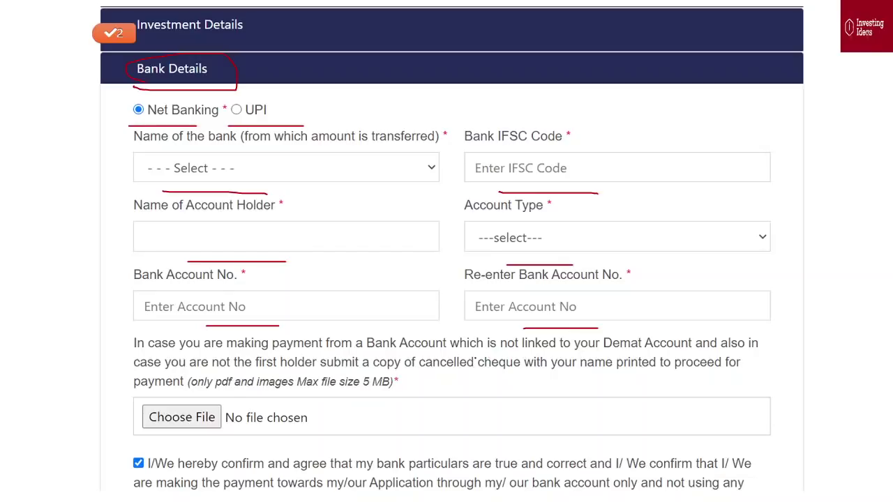
pyautogui.moveTo(362, 357); pyautogui.dragTo(719, 351)
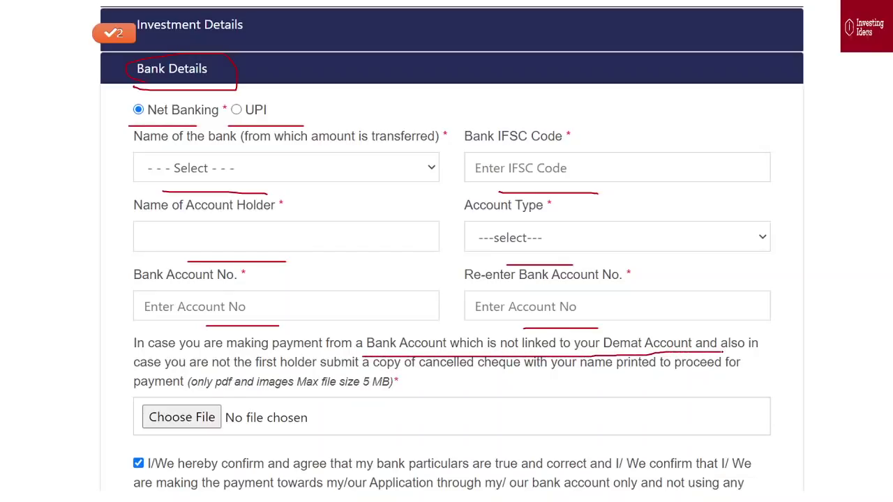
pyautogui.moveTo(248, 376); pyautogui.dragTo(323, 376)
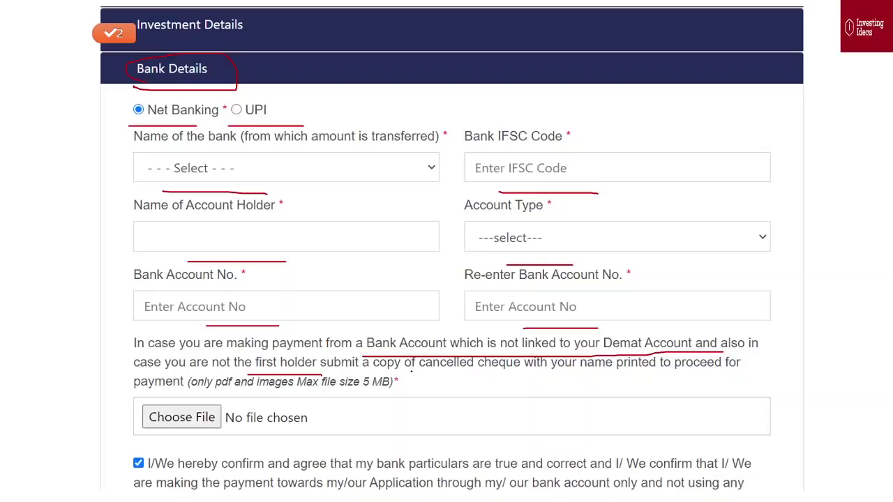
pyautogui.moveTo(413, 374); pyautogui.dragTo(680, 372)
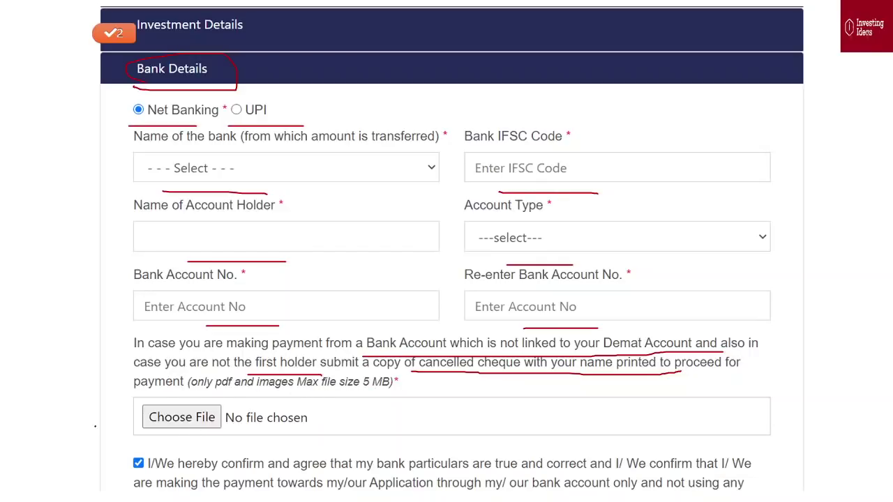
pyautogui.moveTo(144, 441)
pyautogui.mouseDown()
pyautogui.moveTo(229, 442)
pyautogui.moveTo(195, 387)
pyautogui.moveTo(105, 419)
pyautogui.moveTo(178, 440)
pyautogui.mouseUp()
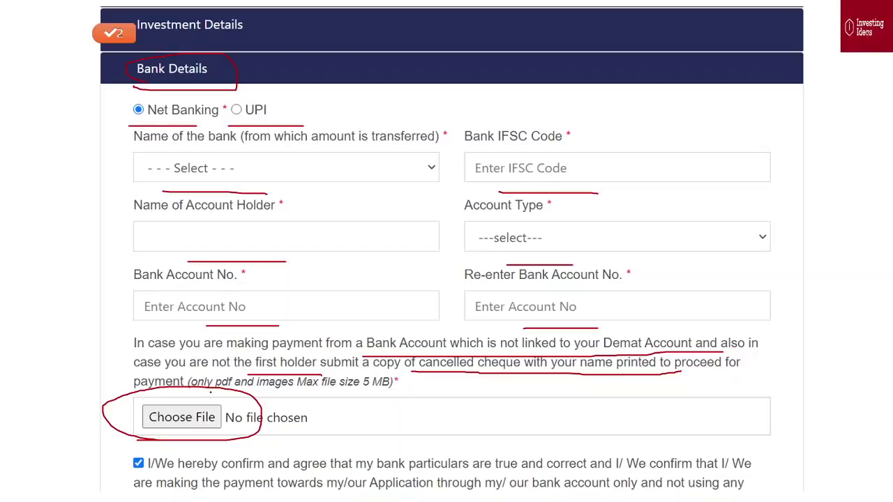
pyautogui.moveTo(210, 393); pyautogui.dragTo(331, 395)
pyautogui.moveTo(364, 393); pyautogui.dragTo(399, 392)
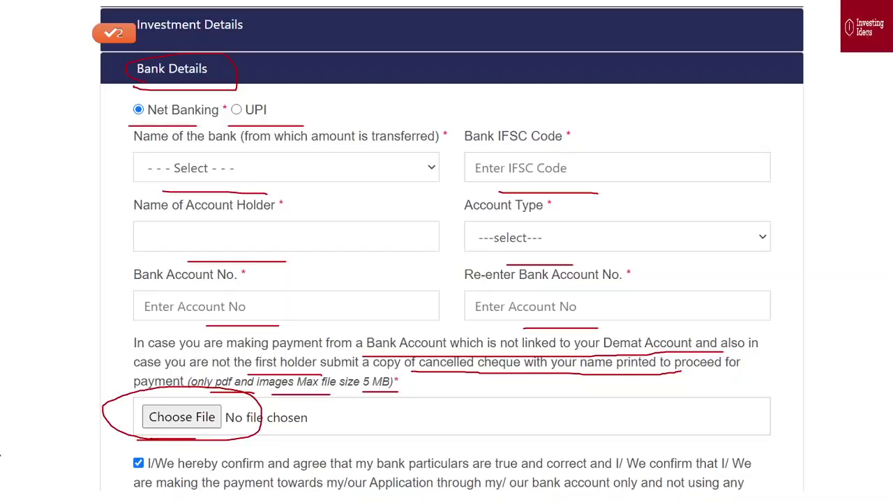
pyautogui.moveTo(160, 432); pyautogui.dragTo(247, 432)
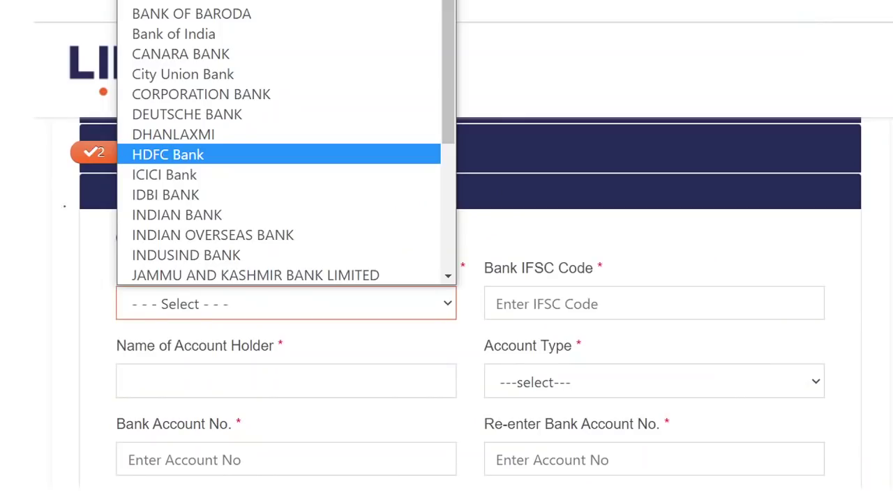
pyautogui.moveTo(108, 326)
pyautogui.mouseDown()
pyautogui.moveTo(447, 317)
pyautogui.moveTo(412, 287)
pyautogui.moveTo(150, 283)
pyautogui.moveTo(102, 305)
pyautogui.mouseUp()
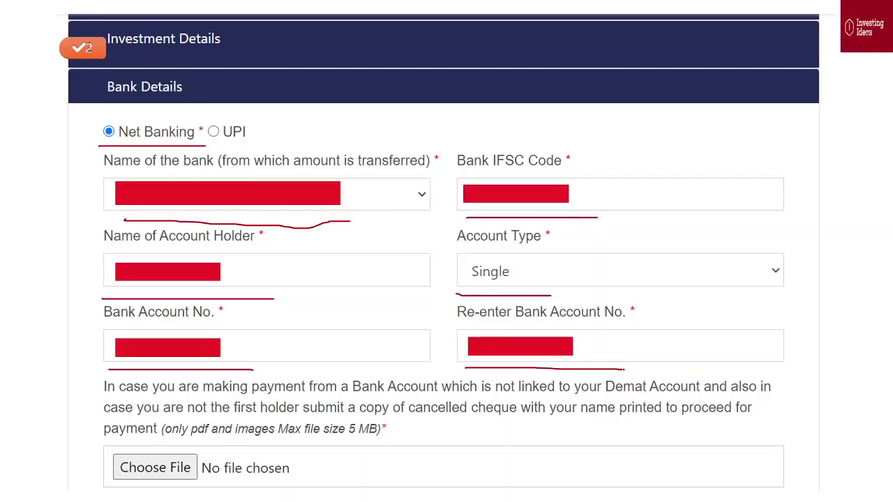
pyautogui.press('Right')
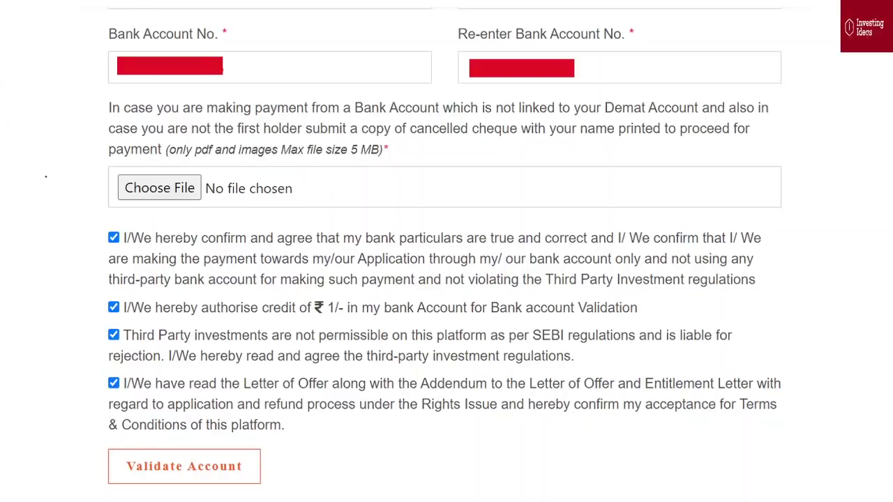
pyautogui.moveTo(107, 236)
pyautogui.mouseDown()
pyautogui.moveTo(136, 246)
pyautogui.moveTo(98, 229)
pyautogui.mouseUp()
pyautogui.moveTo(122, 296)
pyautogui.mouseDown()
pyautogui.moveTo(92, 307)
pyautogui.moveTo(136, 299)
pyautogui.mouseUp()
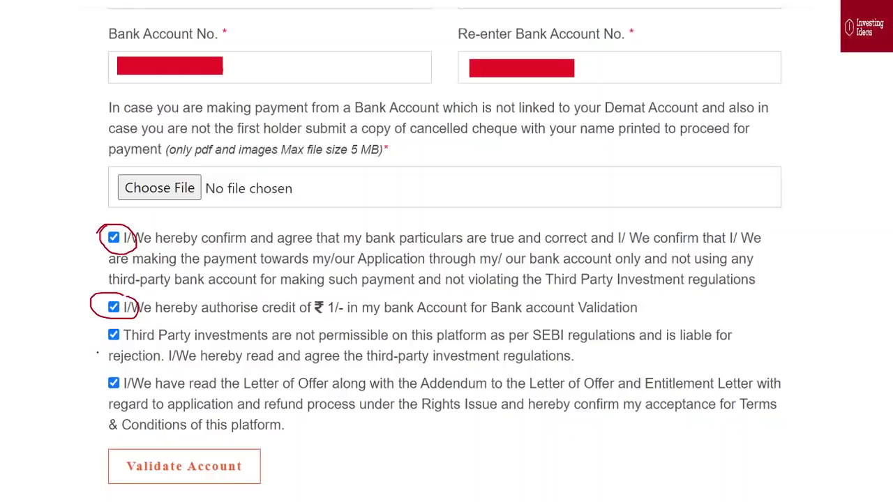
pyautogui.moveTo(97, 353); pyautogui.dragTo(152, 344)
pyautogui.moveTo(91, 394); pyautogui.dragTo(157, 393)
pyautogui.moveTo(90, 439)
pyautogui.mouseDown()
pyautogui.moveTo(259, 440)
pyautogui.moveTo(282, 484)
pyautogui.moveTo(168, 496)
pyautogui.moveTo(56, 444)
pyautogui.moveTo(138, 432)
pyautogui.mouseUp()
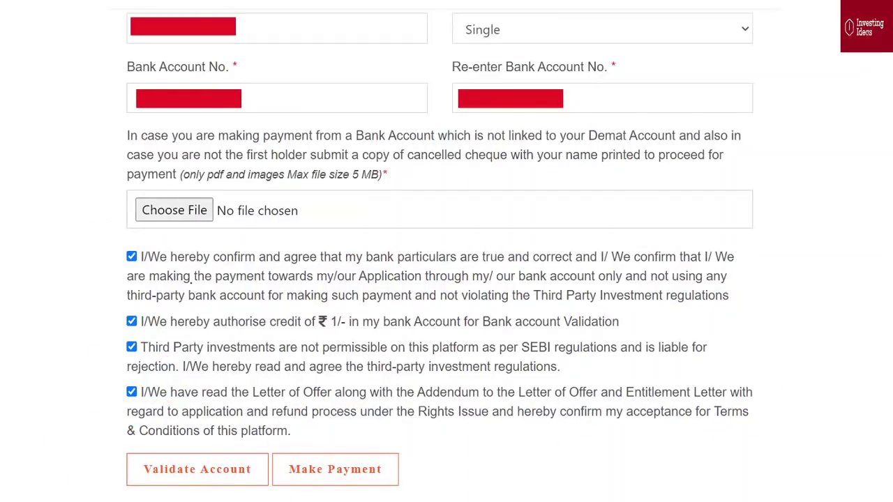
pyautogui.moveTo(271, 444)
pyautogui.mouseDown()
pyautogui.moveTo(411, 447)
pyautogui.moveTo(395, 487)
pyautogui.moveTo(285, 492)
pyautogui.moveTo(267, 461)
pyautogui.moveTo(307, 442)
pyautogui.mouseUp()
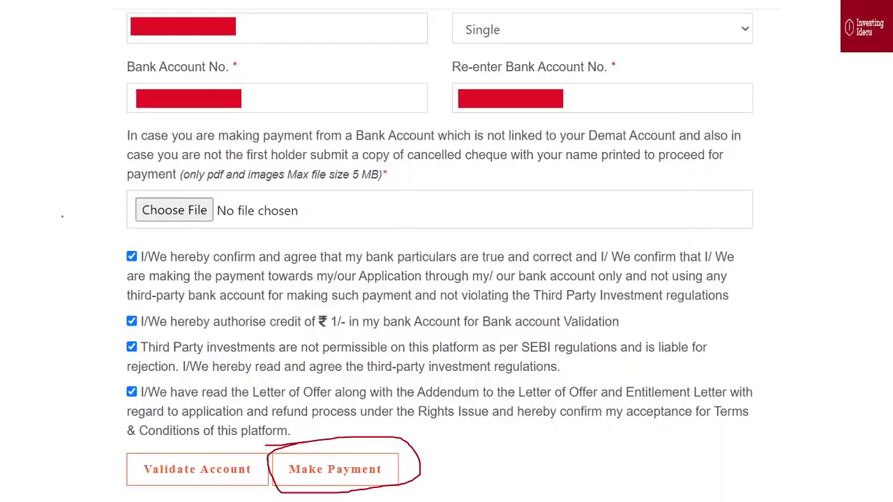
pyautogui.moveTo(139, 49); pyautogui.dragTo(206, 50)
pyautogui.moveTo(180, 124); pyautogui.dragTo(219, 123)
pyautogui.moveTo(483, 122); pyautogui.dragTo(571, 123)
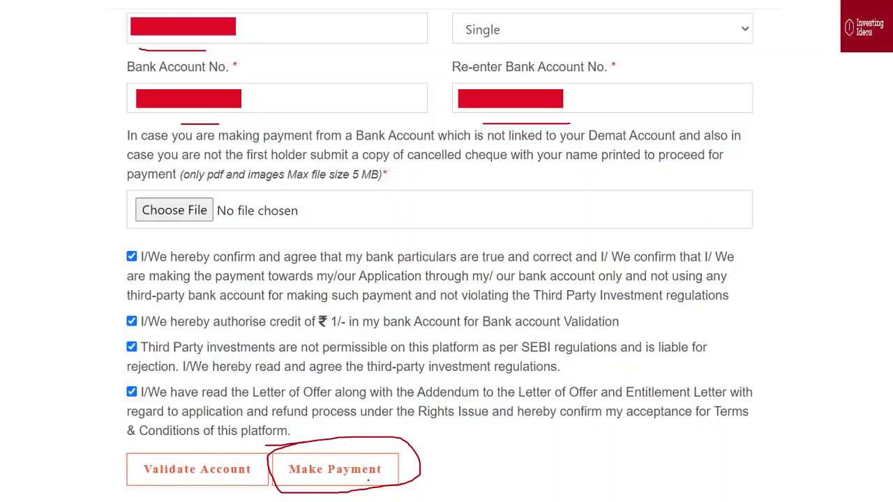
# Step: Advance to the slide with the saved-record alert and underline its source and message text in red
pyautogui.click(374, 482)
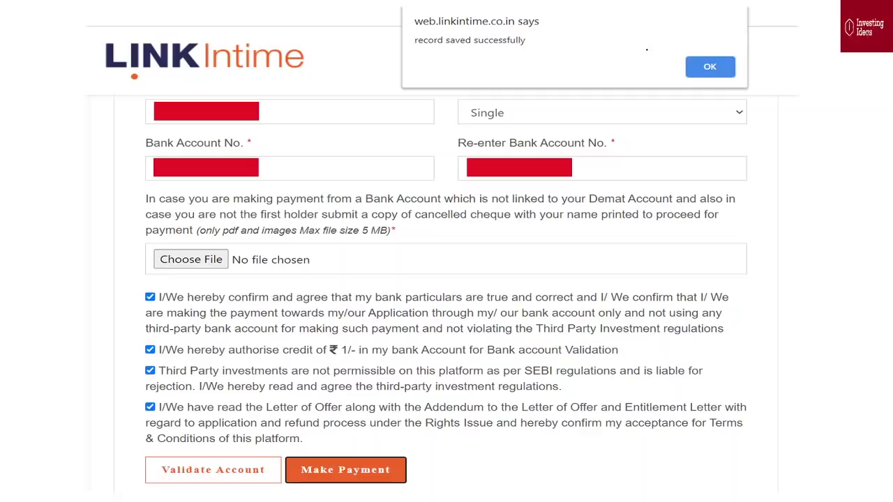
pyautogui.moveTo(417, 32); pyautogui.dragTo(547, 32)
pyautogui.moveTo(421, 54); pyautogui.dragTo(541, 54)
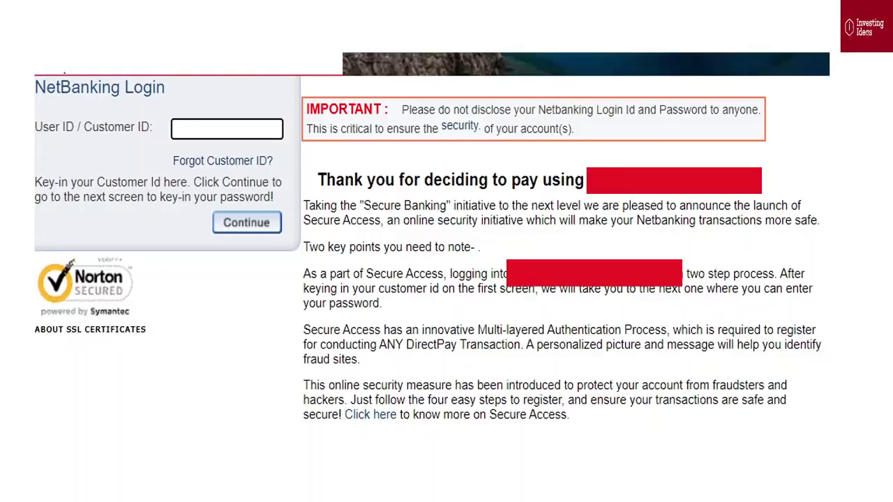
# Step: Circle the User ID / Customer ID field on the NetBanking Login slide and advance to the next slide
pyautogui.moveTo(161, 144)
pyautogui.mouseDown()
pyautogui.moveTo(298, 136)
pyautogui.moveTo(149, 106)
pyautogui.moveTo(173, 145)
pyautogui.mouseUp()
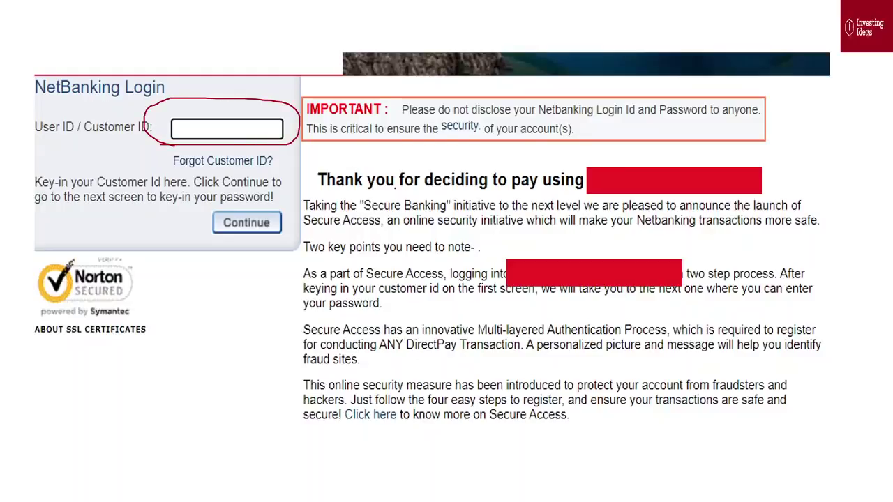
pyautogui.press('Right')
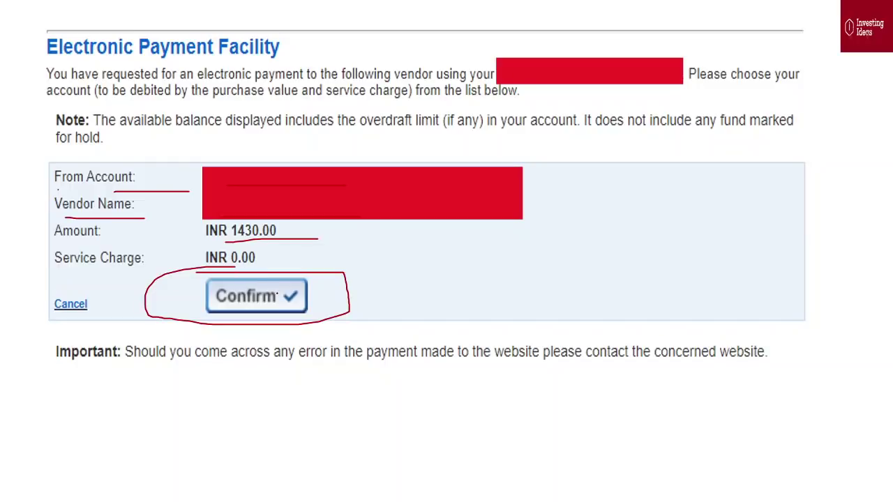
# Step: Bring up the additional authentication slide and mark the mobile number, the One Time Password field and Submit in red
pyautogui.press('Right')
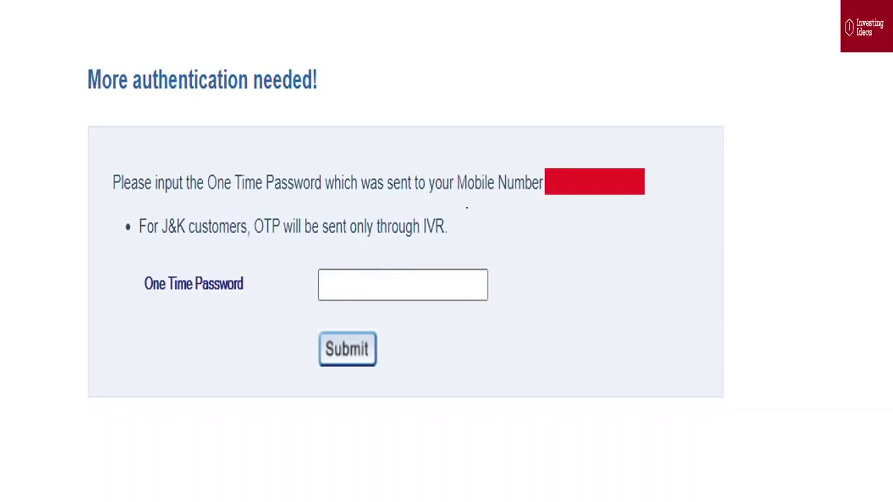
pyautogui.moveTo(525, 204)
pyautogui.mouseDown()
pyautogui.moveTo(693, 201)
pyautogui.moveTo(597, 129)
pyautogui.moveTo(522, 180)
pyautogui.moveTo(594, 203)
pyautogui.mouseUp()
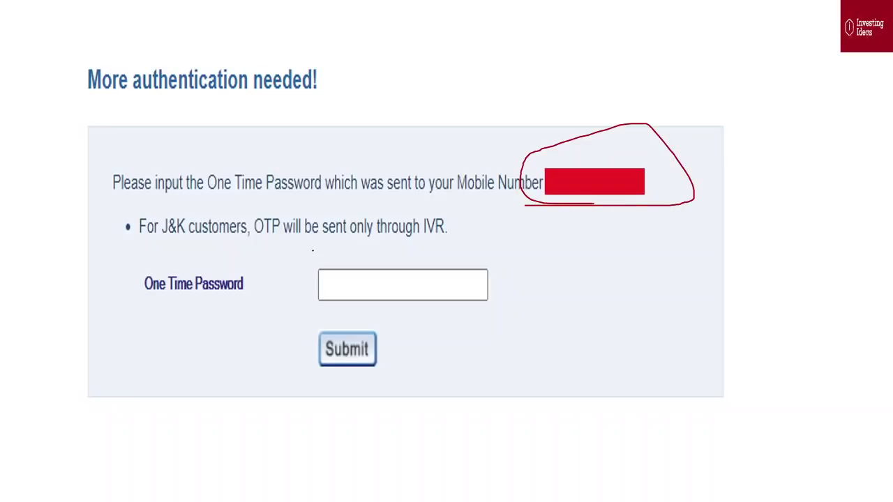
pyautogui.moveTo(305, 256)
pyautogui.mouseDown()
pyautogui.moveTo(513, 293)
pyautogui.moveTo(303, 317)
pyautogui.moveTo(286, 265)
pyautogui.moveTo(342, 252)
pyautogui.mouseUp()
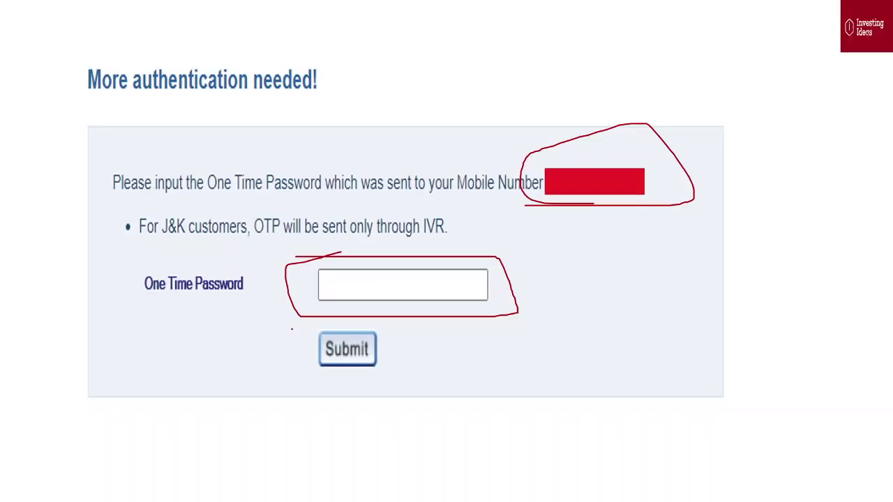
pyautogui.moveTo(291, 329)
pyautogui.mouseDown()
pyautogui.moveTo(377, 348)
pyautogui.moveTo(367, 374)
pyautogui.moveTo(339, 334)
pyautogui.moveTo(349, 332)
pyautogui.mouseUp()
# Step: Show the Link Intime Payment Details slide and underline the order number, transaction number, amount, status and payment mode
pyautogui.press('Right')
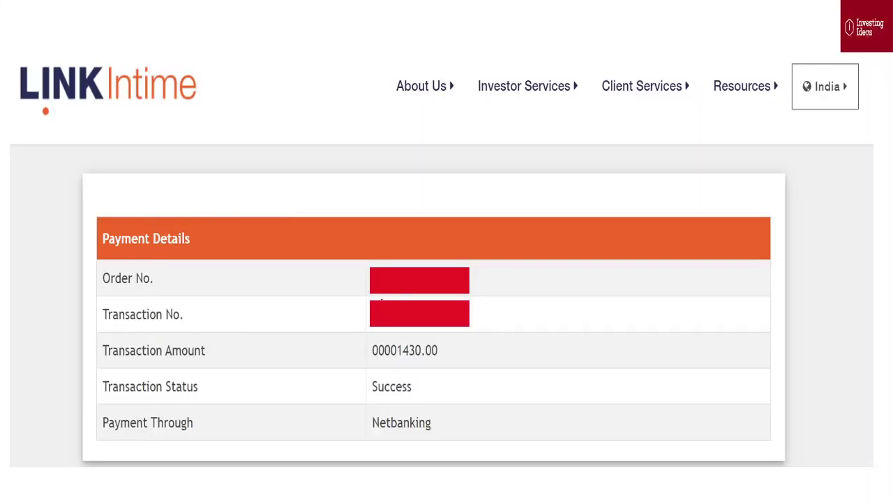
pyautogui.moveTo(381, 302); pyautogui.dragTo(440, 304)
pyautogui.moveTo(375, 331); pyautogui.dragTo(488, 330)
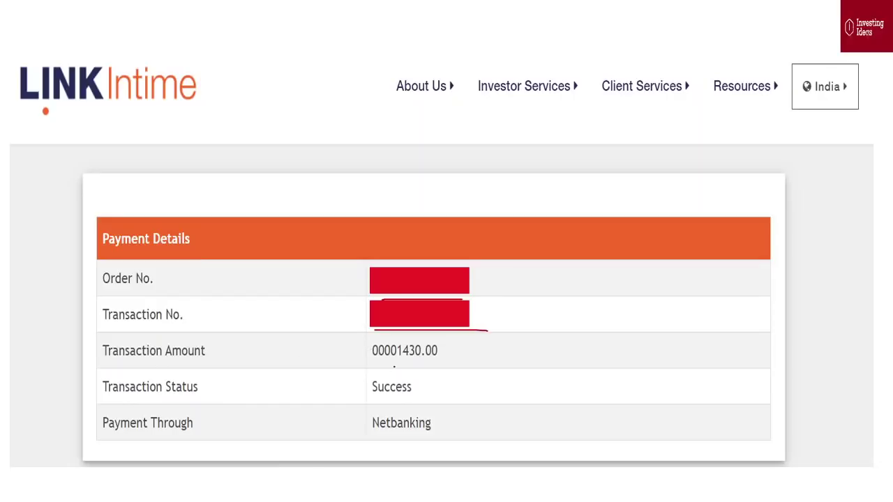
pyautogui.moveTo(382, 365); pyautogui.dragTo(472, 364)
pyautogui.moveTo(377, 405); pyautogui.dragTo(444, 404)
pyautogui.moveTo(374, 439); pyautogui.dragTo(453, 439)
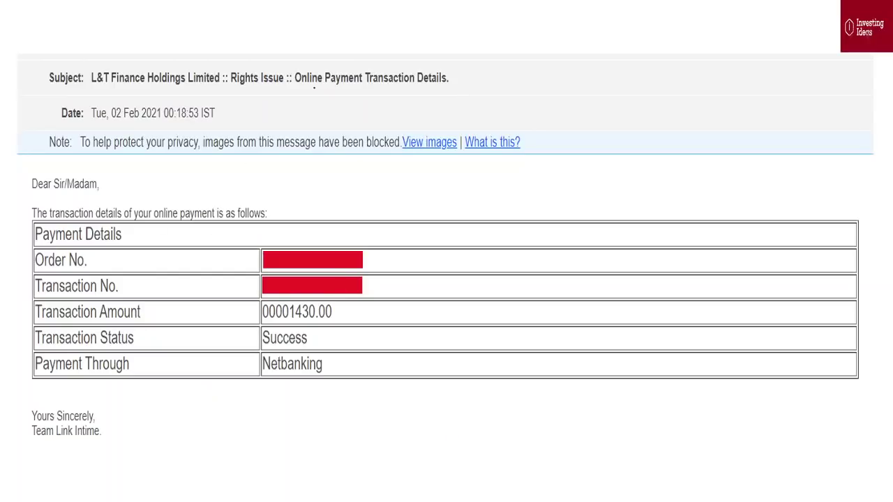
# Step: Underline the subject, date and time, Payment Details heading and the values in every table row on the confirmation e-mail slide
pyautogui.moveTo(314, 88); pyautogui.dragTo(480, 89)
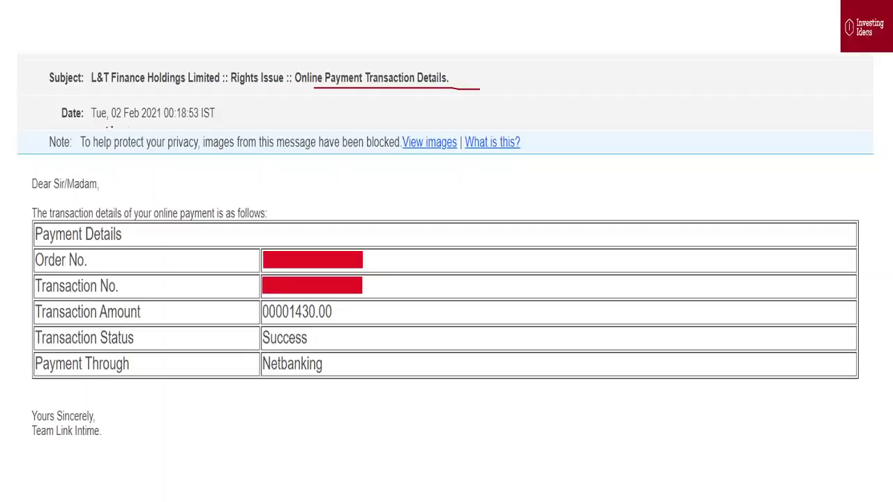
pyautogui.moveTo(107, 127); pyautogui.dragTo(198, 123)
pyautogui.moveTo(91, 250); pyautogui.dragTo(135, 249)
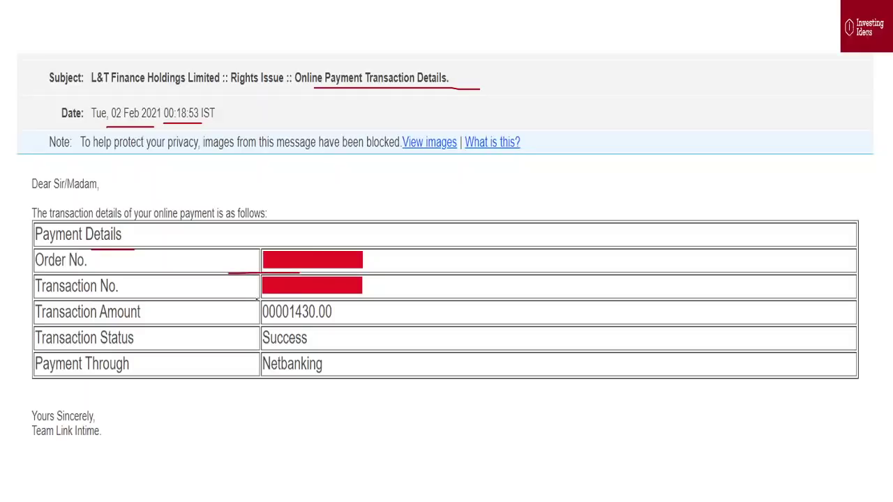
pyautogui.moveTo(256, 298); pyautogui.dragTo(317, 299)
pyautogui.moveTo(261, 328); pyautogui.dragTo(341, 328)
pyautogui.moveTo(235, 354); pyautogui.dragTo(331, 354)
pyautogui.moveTo(248, 381); pyautogui.dragTo(357, 380)
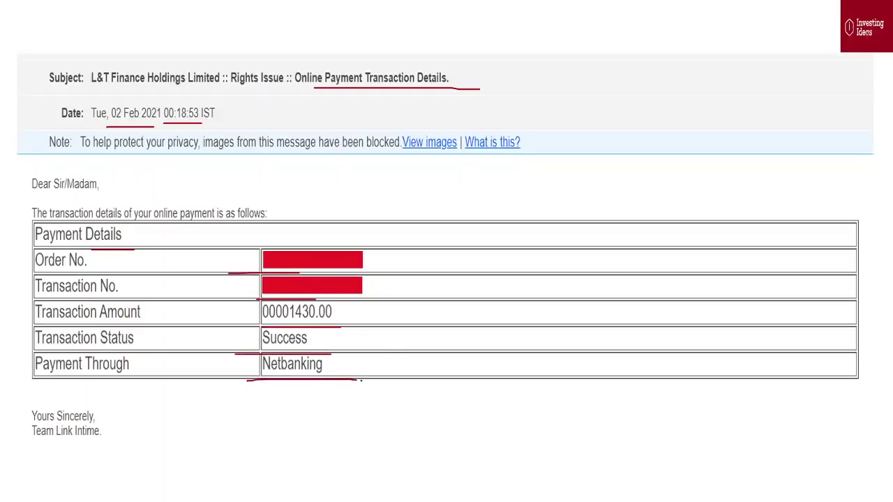